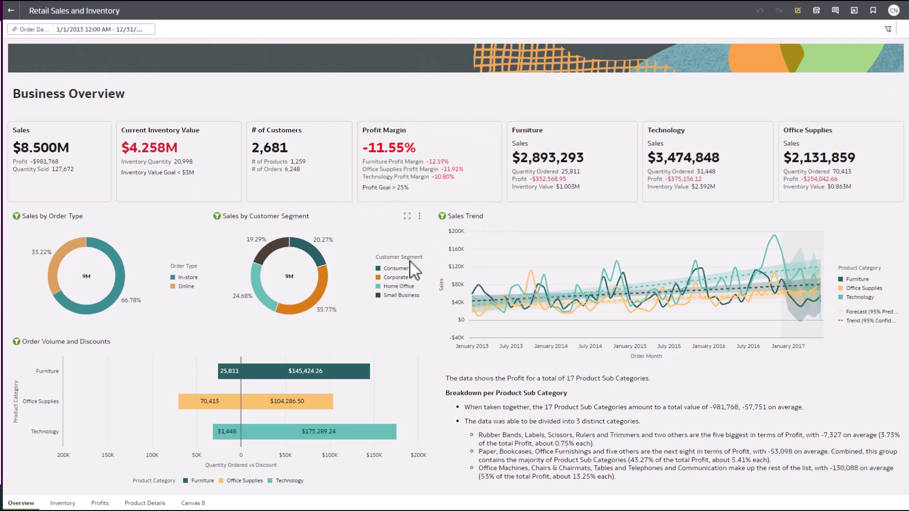
- Filter the dashboard to the Consumer, then Corporate segment, and highlight Technology, then Office Supplies order volumes
{"action": "left_click", "coordinate": [394, 268]}
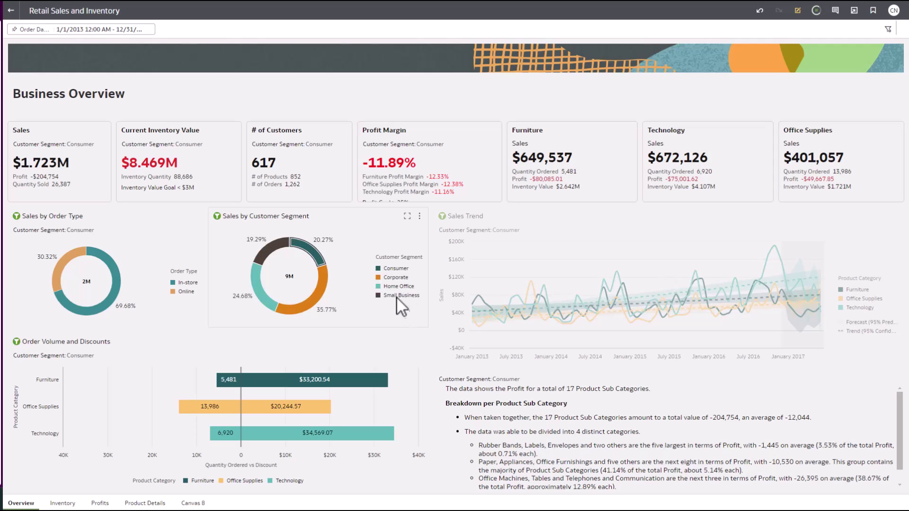
{"action": "left_click", "coordinate": [391, 277]}
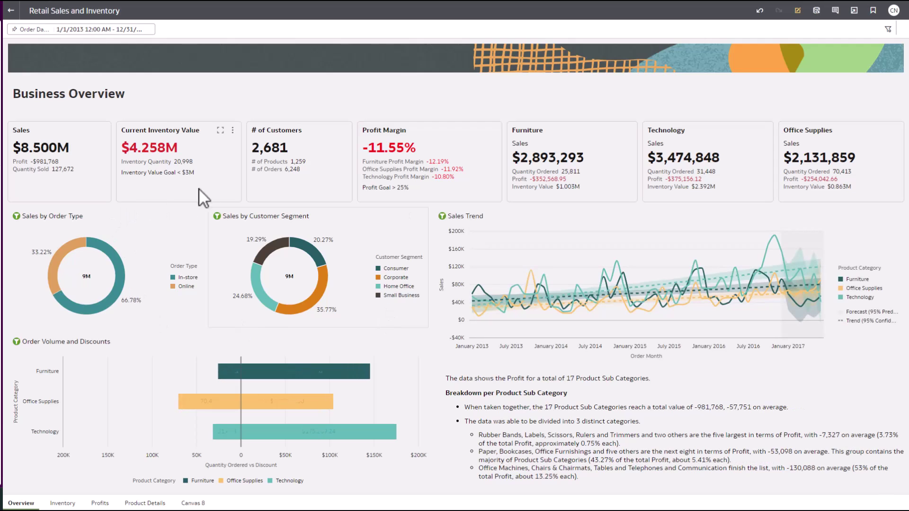
{"action": "left_click", "coordinate": [239, 441]}
{"action": "left_click", "coordinate": [233, 403]}
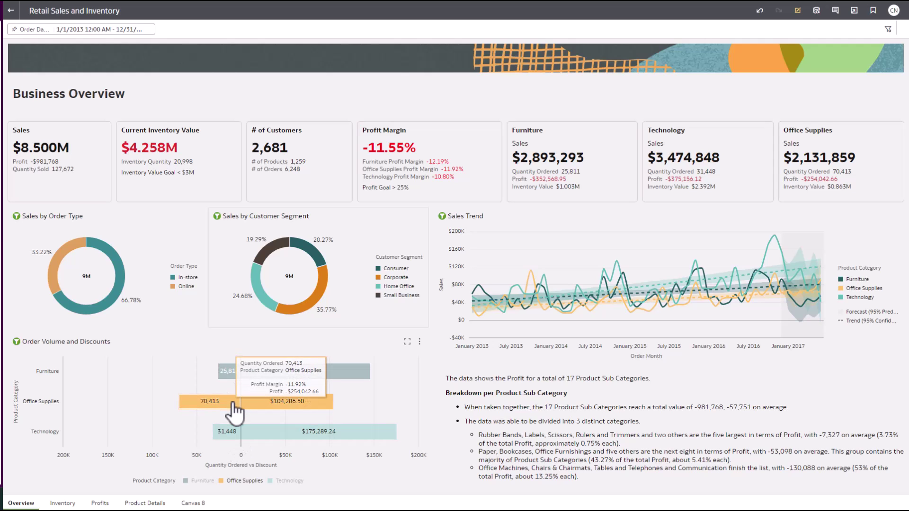
- Clear the Office Supplies highlight and maximize the Sales Trend chart to full canvas
{"action": "left_click", "coordinate": [401, 383]}
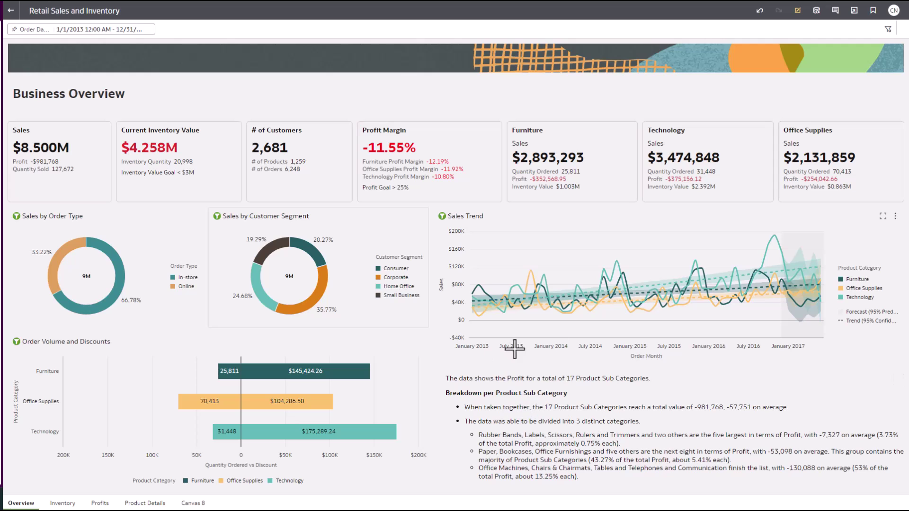
{"action": "left_click", "coordinate": [884, 216]}
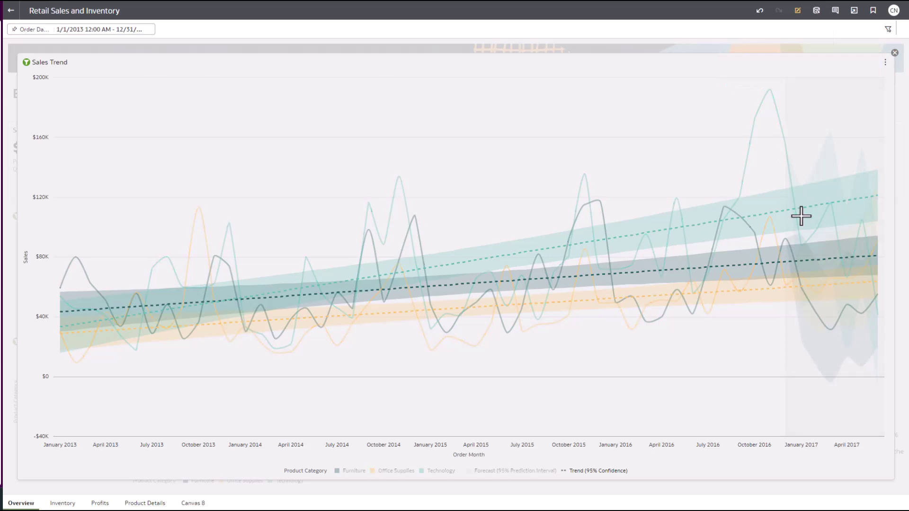
{"action": "mouse_move", "coordinate": [831, 208]}
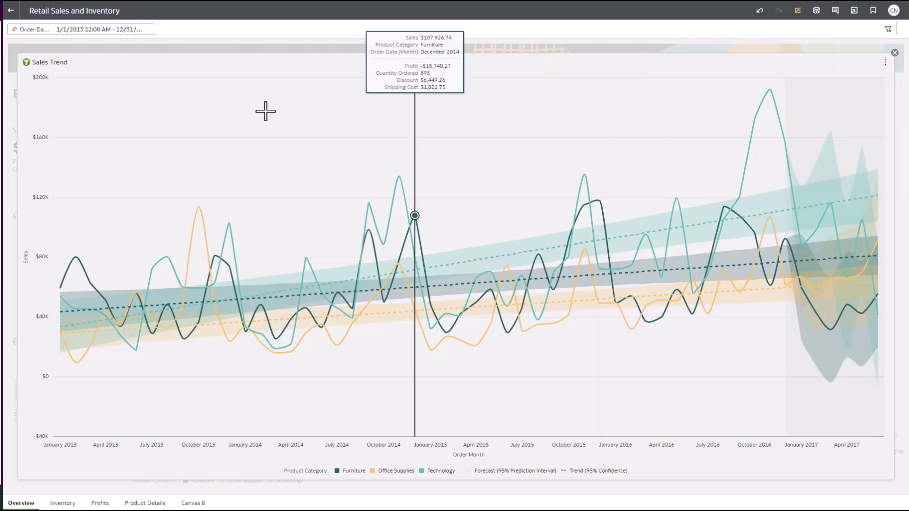
- Set the Order Date filter's start date to 1/1/2016 and close the filter settings
{"action": "left_click", "coordinate": [99, 30]}
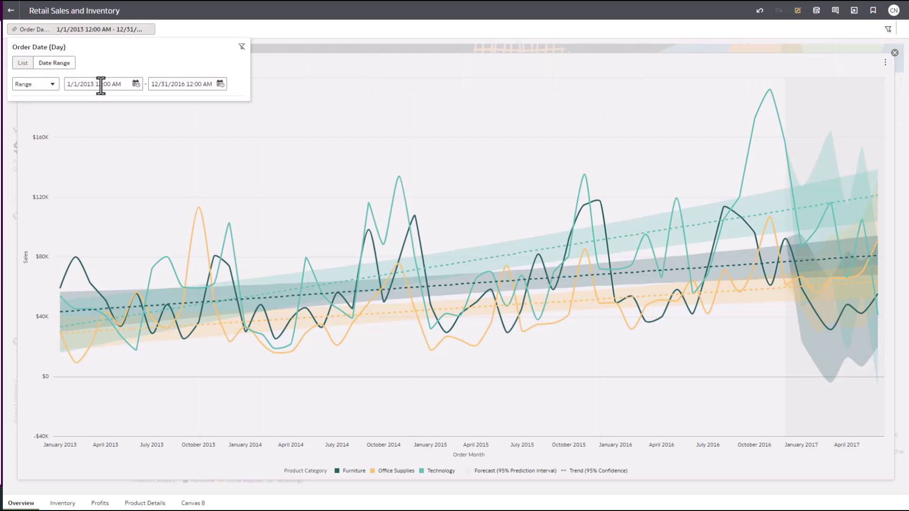
{"action": "left_click", "coordinate": [101, 84]}
{"action": "left_click", "coordinate": [138, 102]}
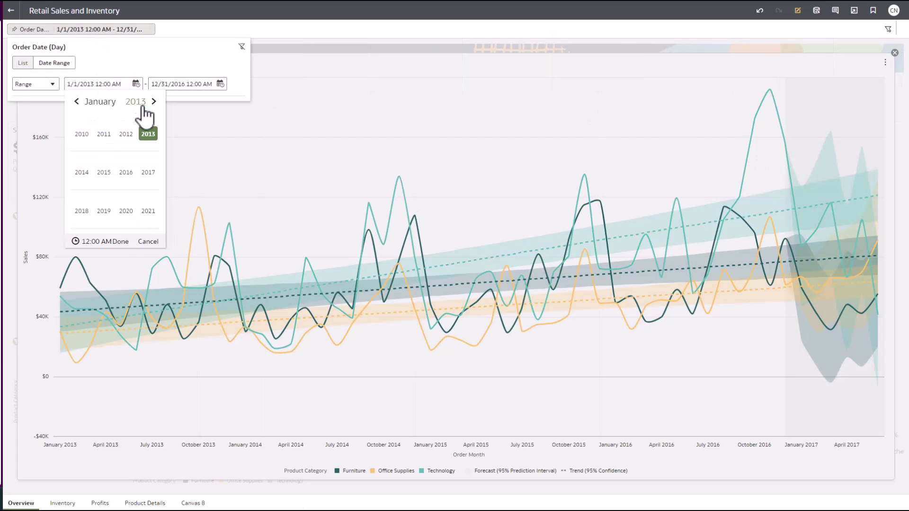
{"action": "left_click", "coordinate": [126, 173]}
{"action": "left_click", "coordinate": [149, 140]}
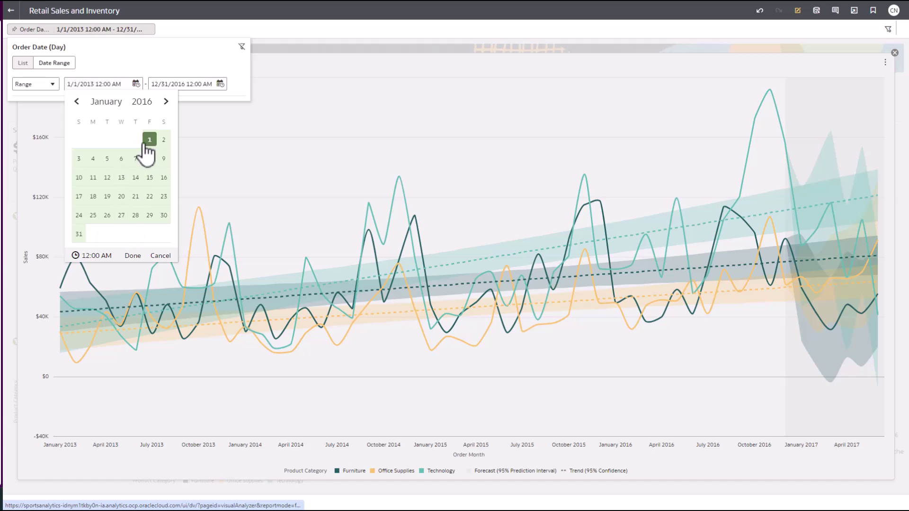
{"action": "left_click", "coordinate": [133, 258]}
{"action": "left_click", "coordinate": [304, 35]}
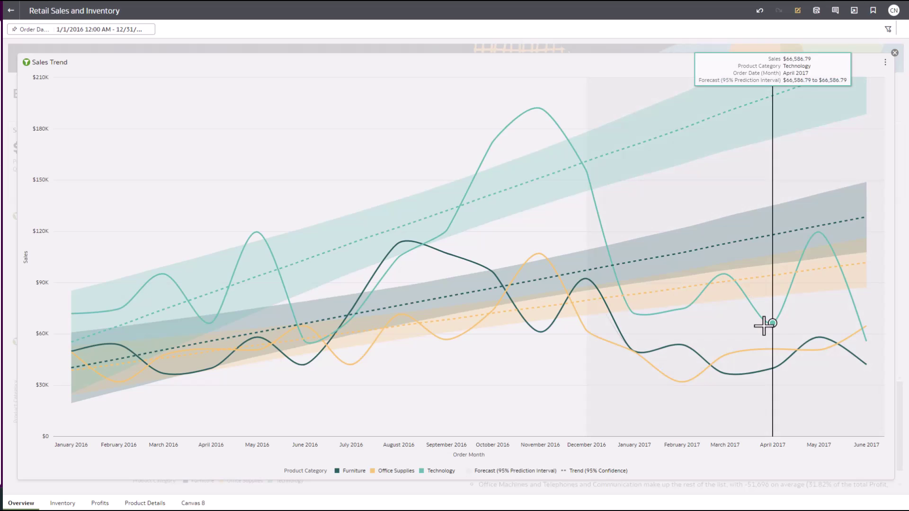
- Restore the Sales Trend chart and filter Business Overview to Online orders ($0.947M sales, 736 customers)
{"action": "left_click", "coordinate": [895, 53]}
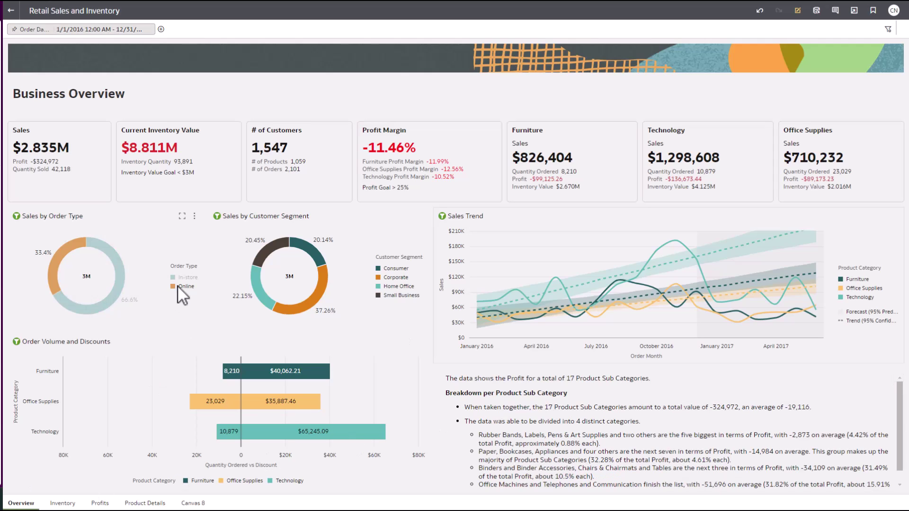
{"action": "mouse_move", "coordinate": [62, 272]}
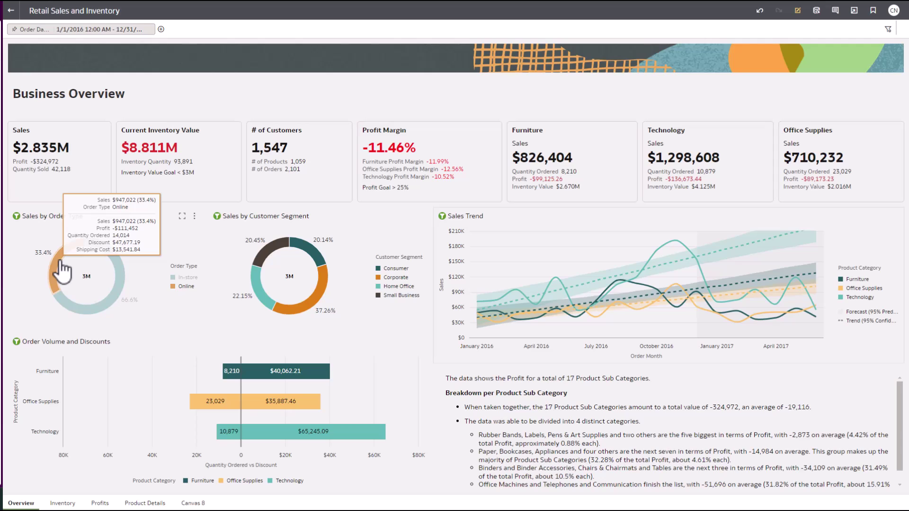
{"action": "left_click", "coordinate": [187, 287]}
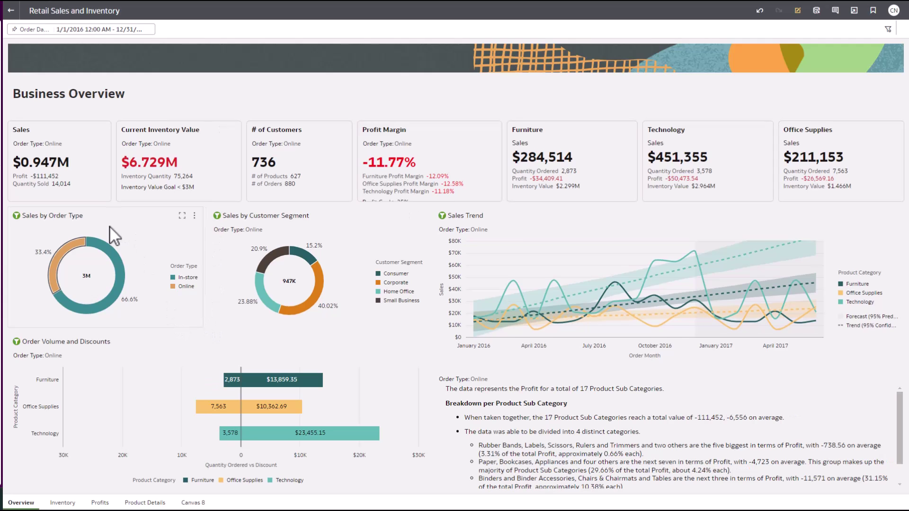
{"action": "mouse_move", "coordinate": [56, 266]}
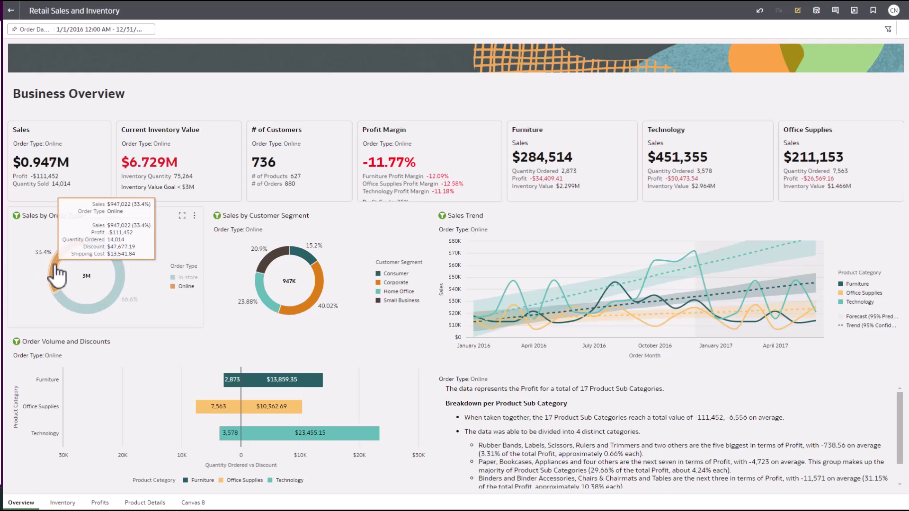
{"action": "mouse_move", "coordinate": [123, 280]}
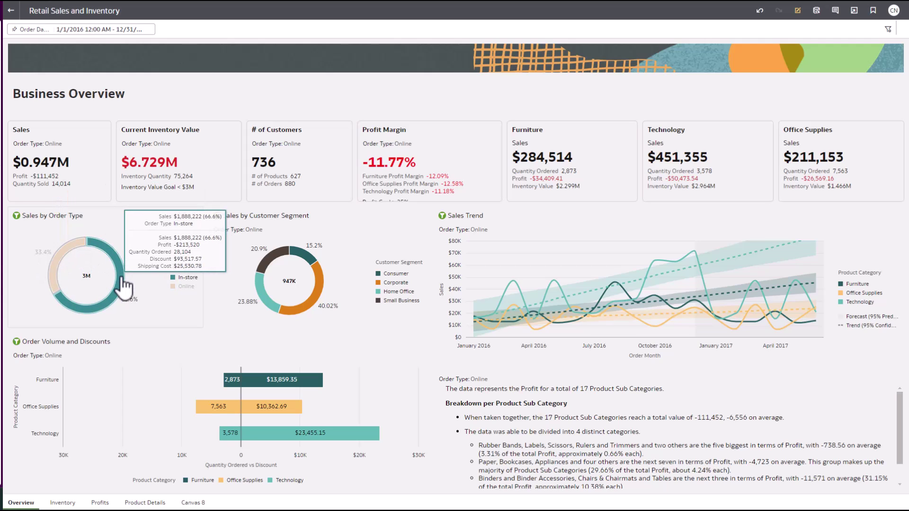
{"action": "left_click", "coordinate": [192, 278]}
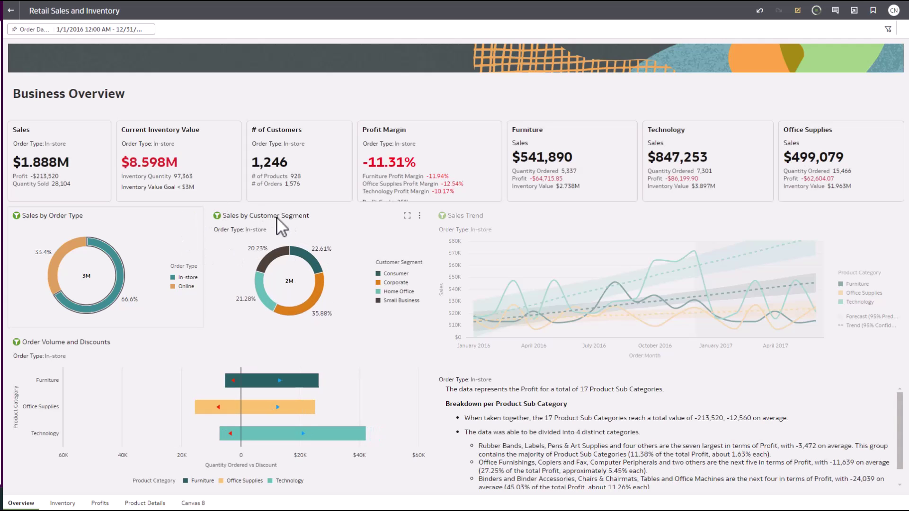
{"action": "left_click", "coordinate": [182, 311]}
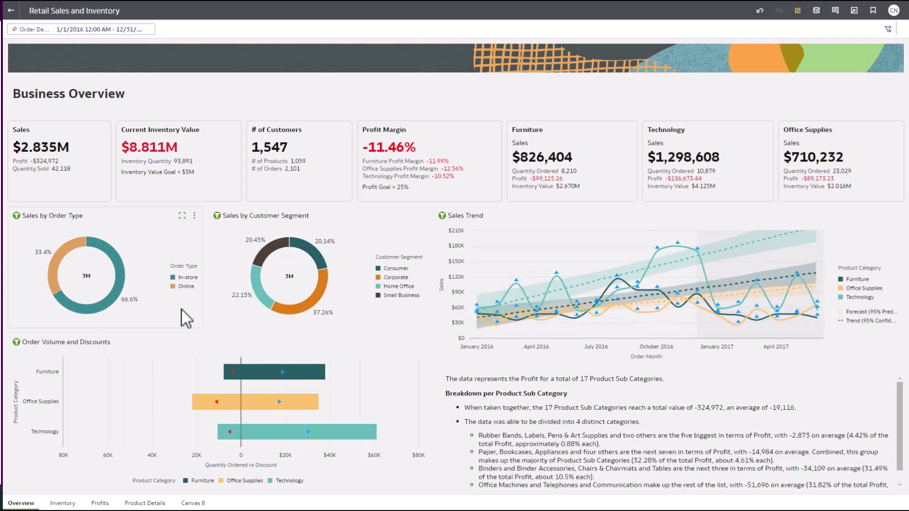
{"action": "left_click", "coordinate": [184, 286]}
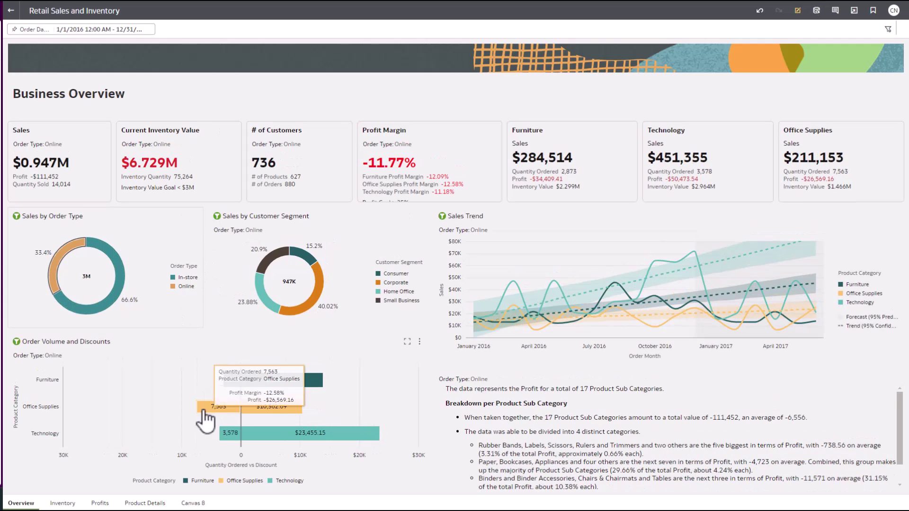
- On the Inventory canvas, filter to Furniture and select several Negative Inventory product rows
{"action": "left_click", "coordinate": [64, 503]}
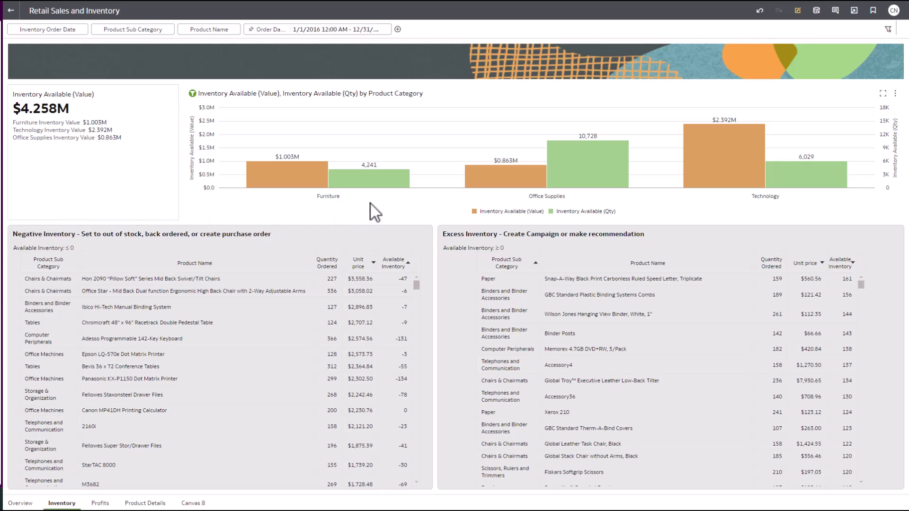
{"action": "left_click", "coordinate": [331, 199]}
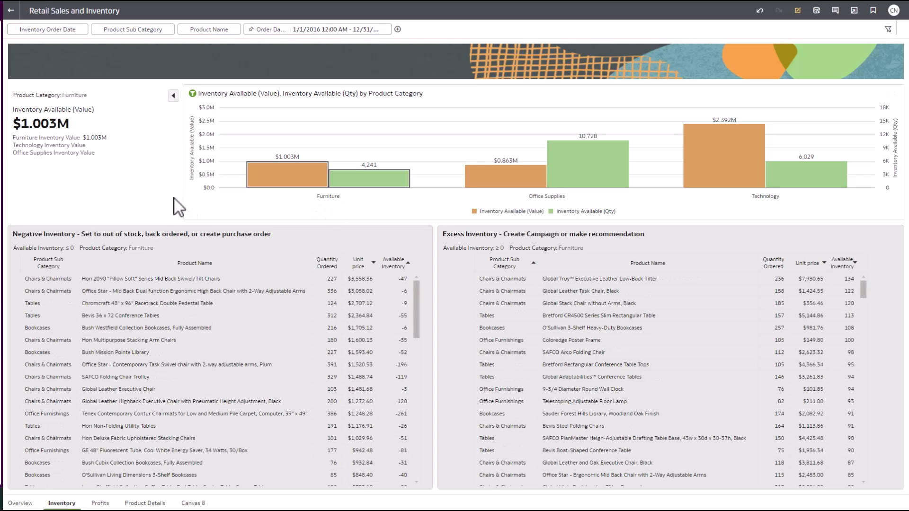
{"action": "left_click", "coordinate": [212, 277]}
{"action": "left_click", "coordinate": [214, 289]}
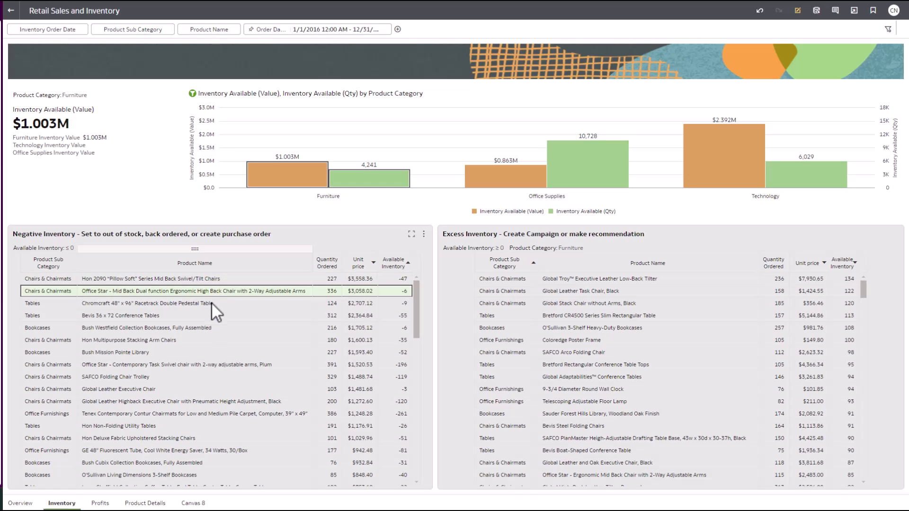
{"action": "left_click", "coordinate": [211, 302]}
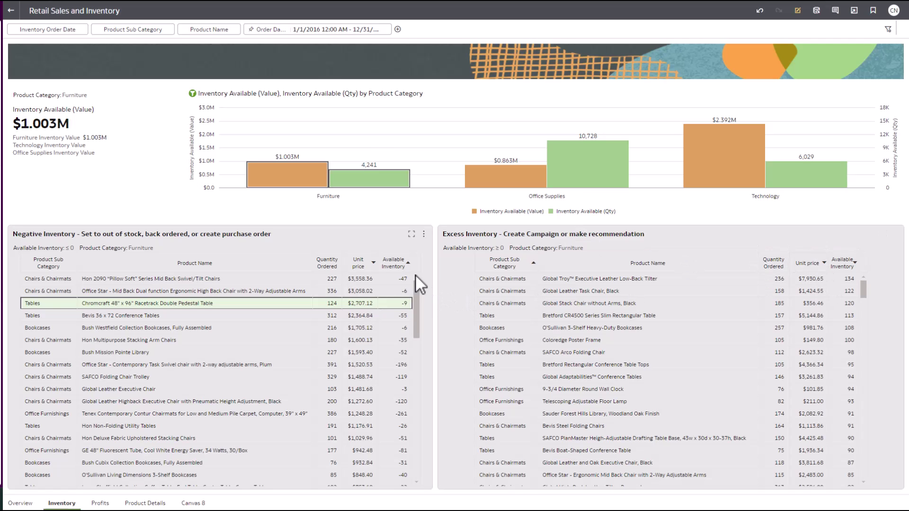
- Sort Negative Inventory by available inventory, then by unit price, highest first
{"action": "left_click", "coordinate": [407, 262]}
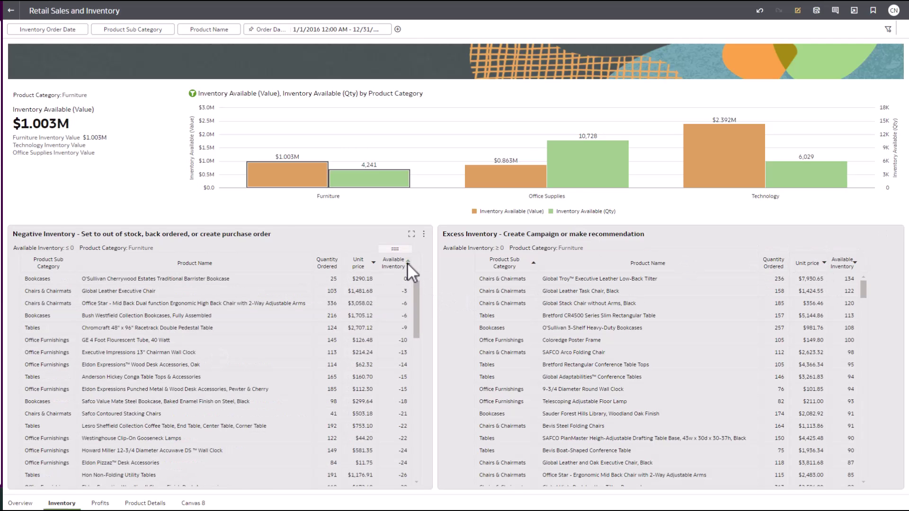
{"action": "left_click", "coordinate": [408, 263]}
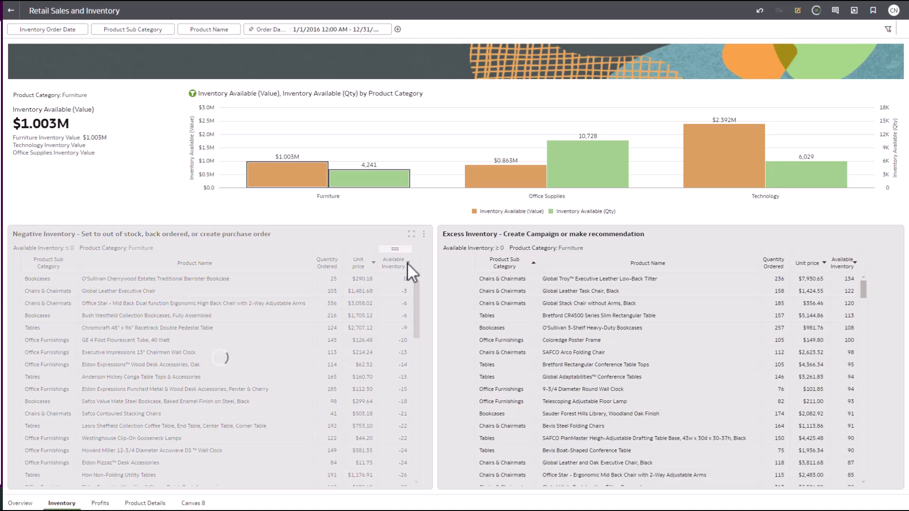
{"action": "left_click", "coordinate": [373, 265]}
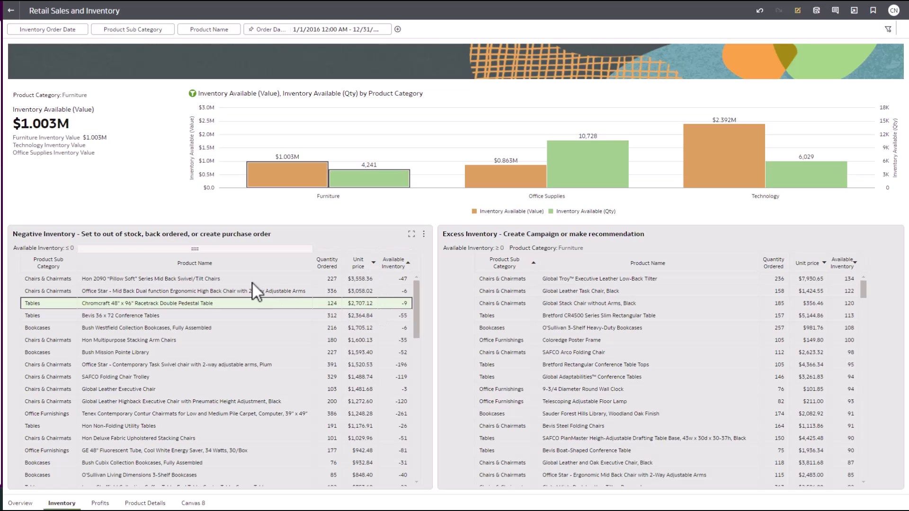
- Filter the Product Name to the five products matching 'tilt'
{"action": "left_click", "coordinate": [211, 29]}
{"action": "left_click", "coordinate": [220, 80]}
{"action": "type", "text": "tilt"}
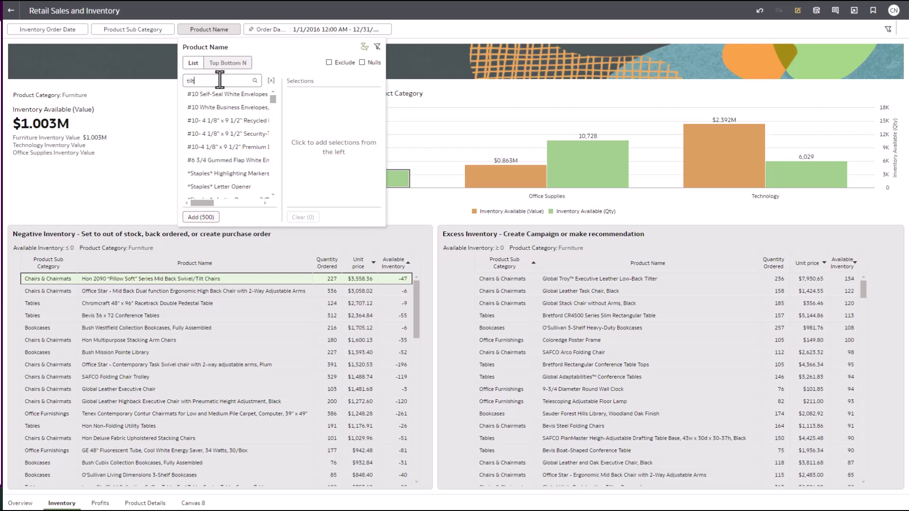
{"action": "key", "text": "Return"}
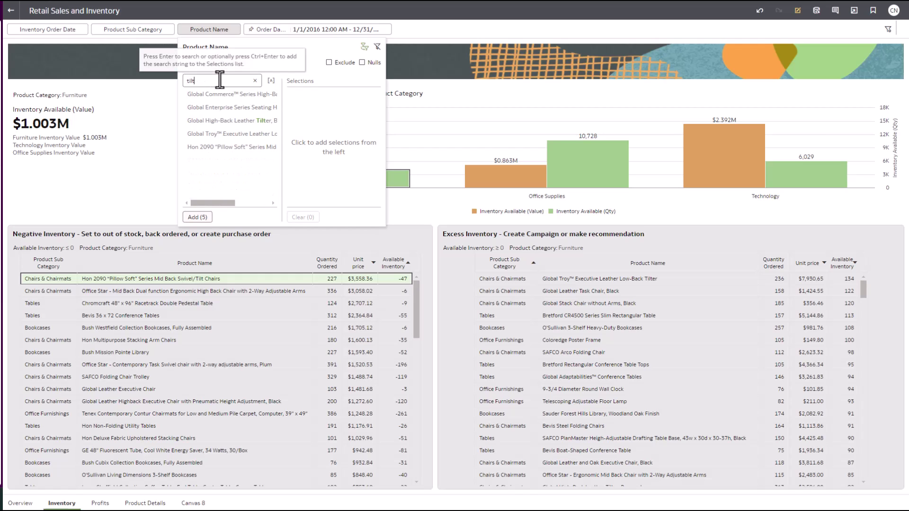
{"action": "left_click", "coordinate": [202, 217]}
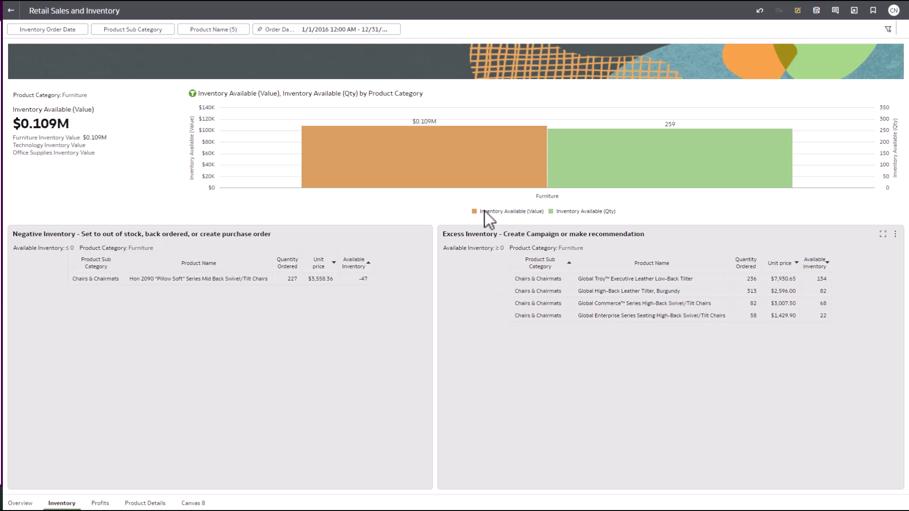
- Clear all five tilt product selections from the Product Name filter
{"action": "mouse_move", "coordinate": [221, 33]}
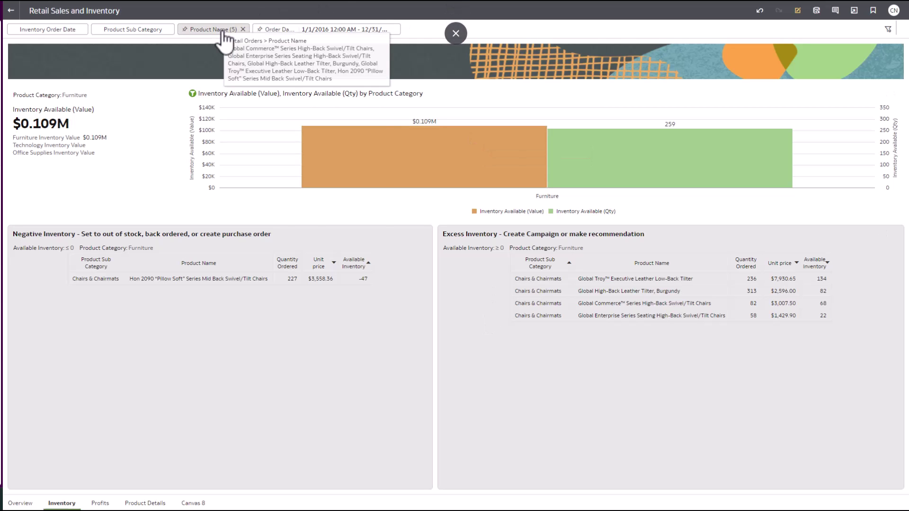
{"action": "left_click", "coordinate": [222, 33]}
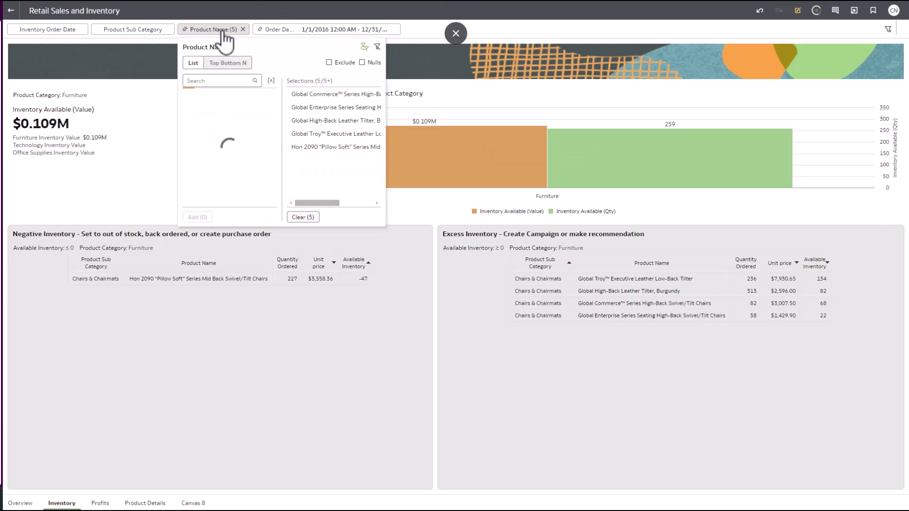
{"action": "left_click", "coordinate": [317, 218]}
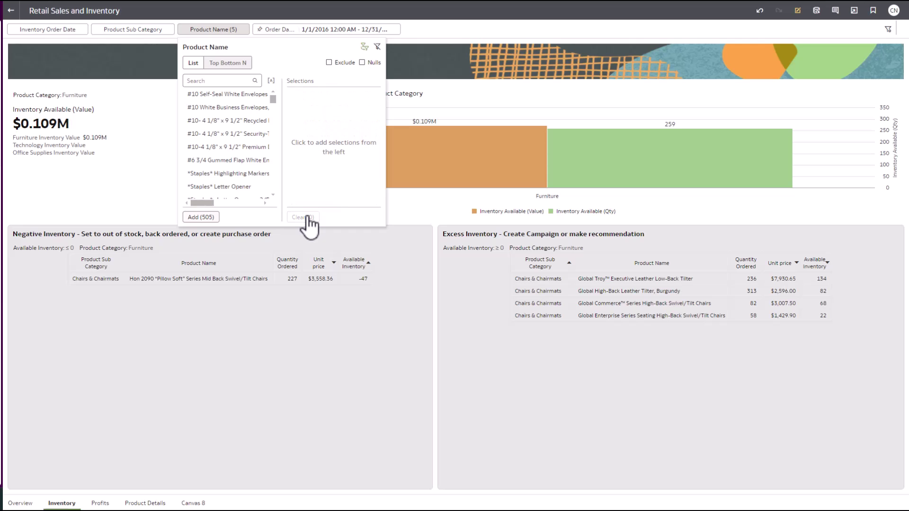
{"action": "left_click", "coordinate": [405, 212]}
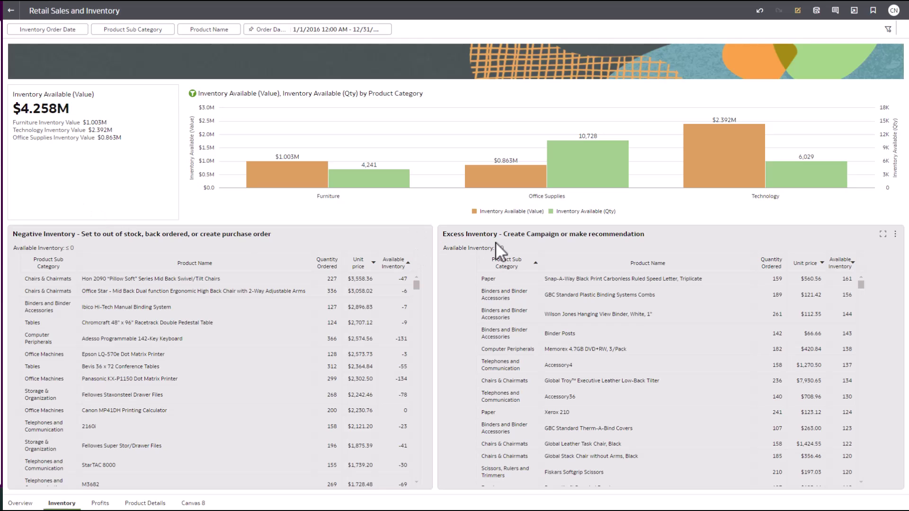
- Sort Excess Inventory by unit price descending and return to the Business Overview canvas
{"action": "left_click", "coordinate": [823, 265]}
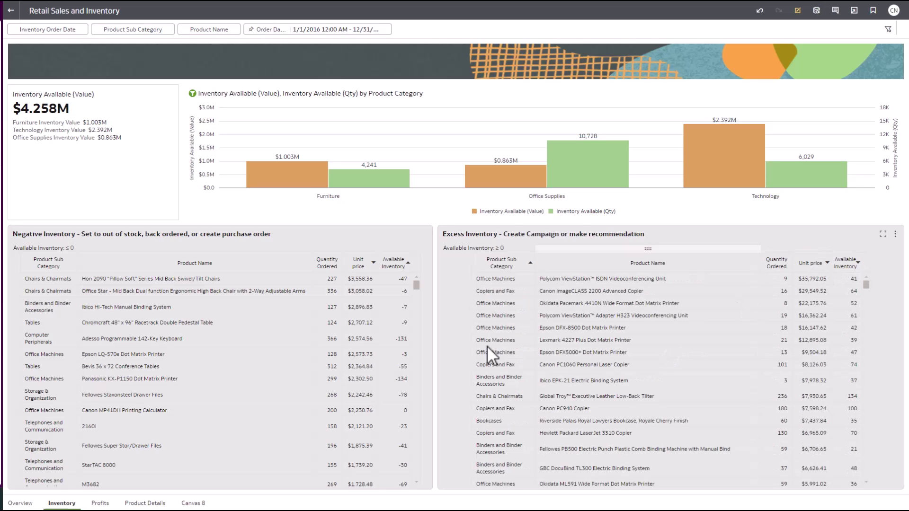
{"action": "left_click", "coordinate": [26, 505]}
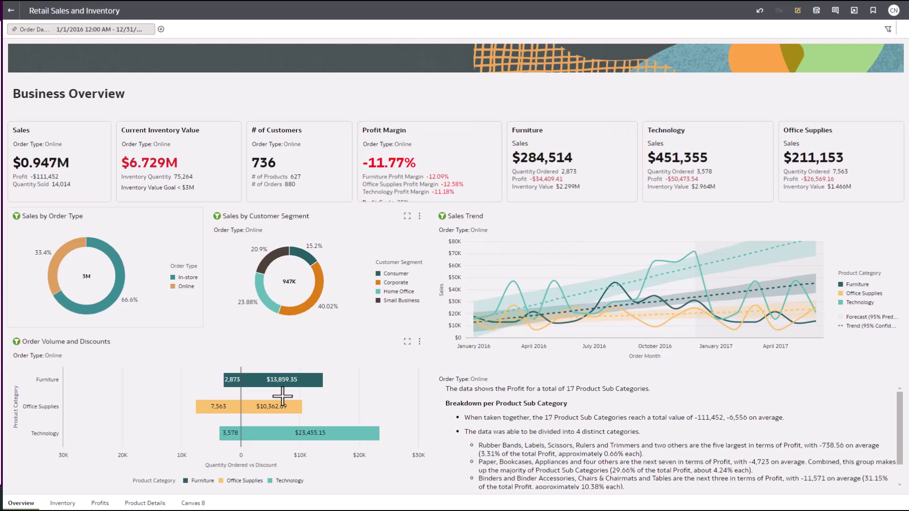
- On the Profits canvas, read tooltips for the sub-category profit bars and boxplot boxes
{"action": "left_click", "coordinate": [100, 505]}
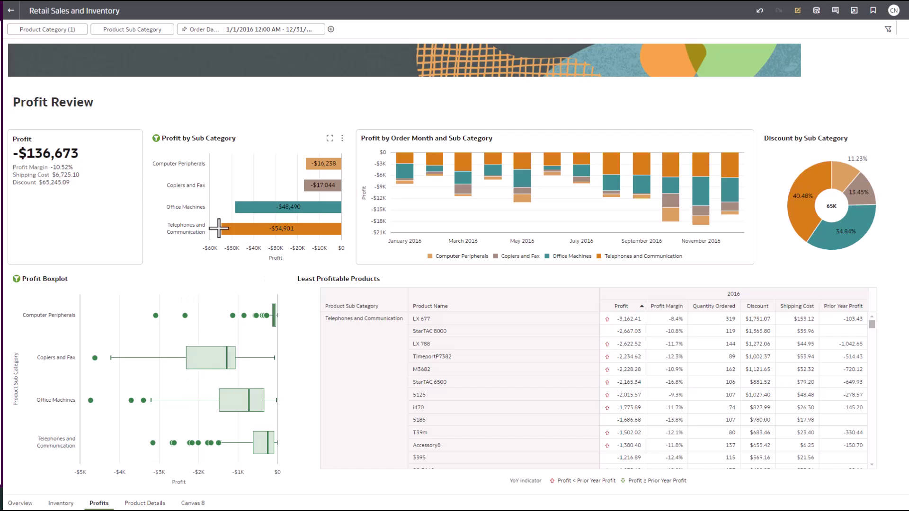
{"action": "mouse_move", "coordinate": [233, 233]}
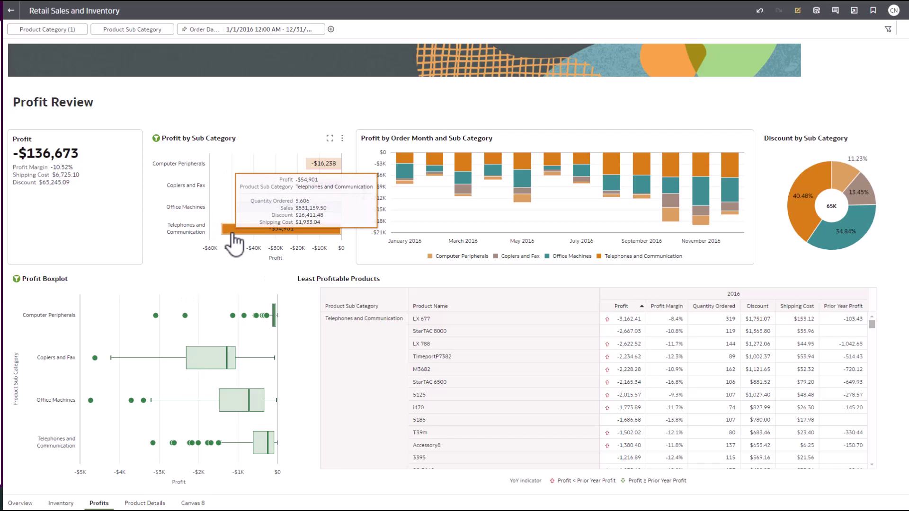
{"action": "mouse_move", "coordinate": [788, 216]}
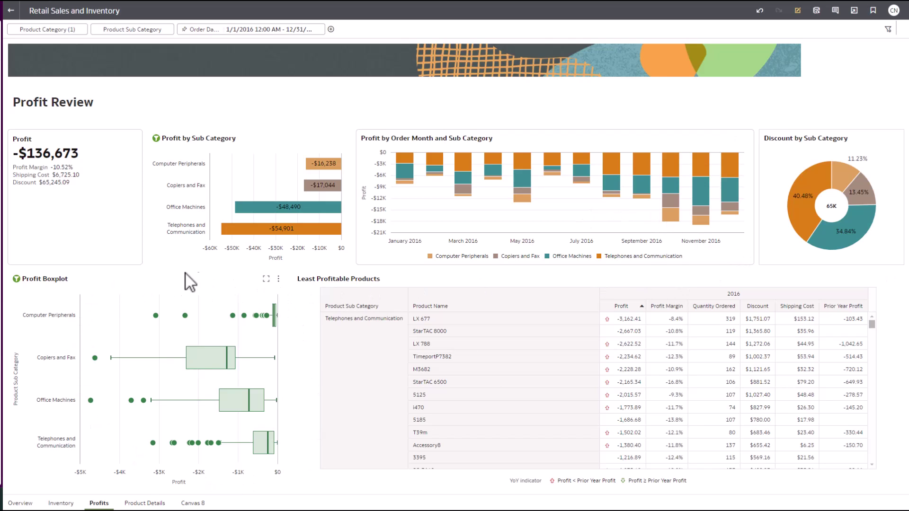
{"action": "mouse_move", "coordinate": [206, 372]}
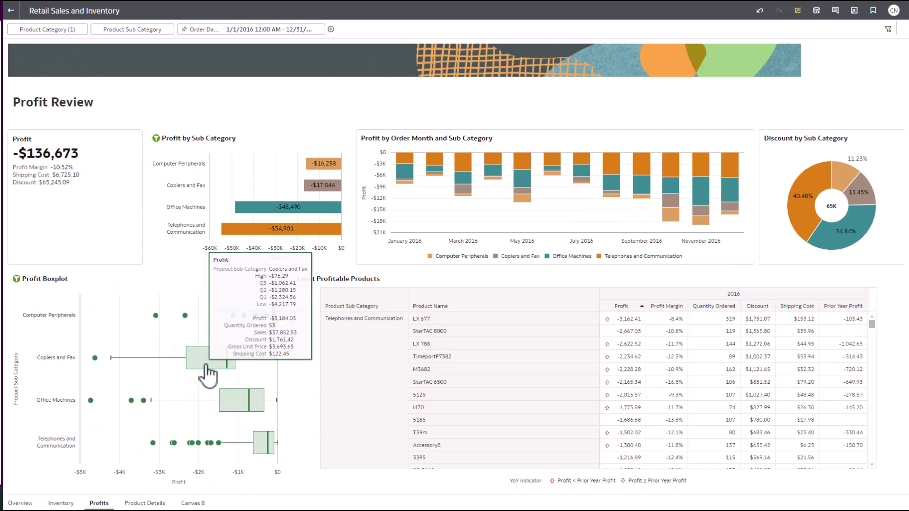
{"action": "mouse_move", "coordinate": [262, 453]}
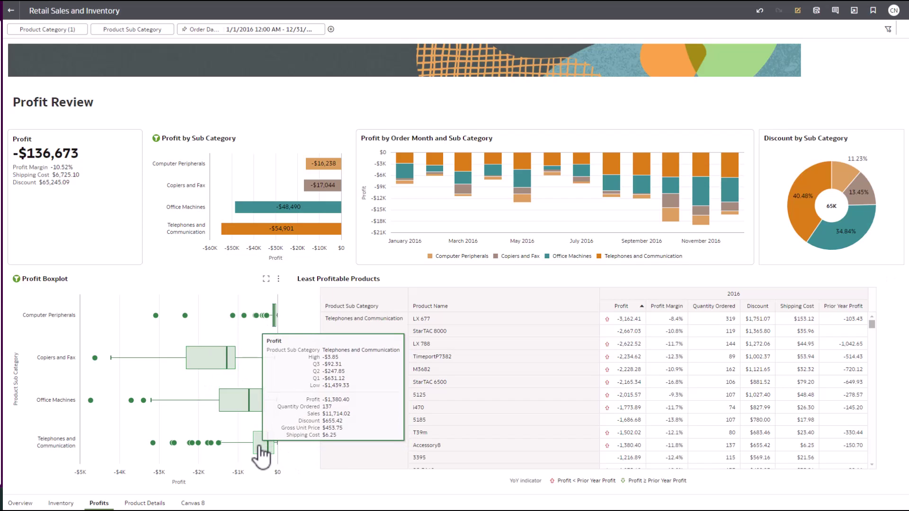
- Filter to the Epson DFX-8500 outlier and inspect its Discount $2,112.91 and Shipping Cost $148.50
{"action": "mouse_move", "coordinate": [152, 443]}
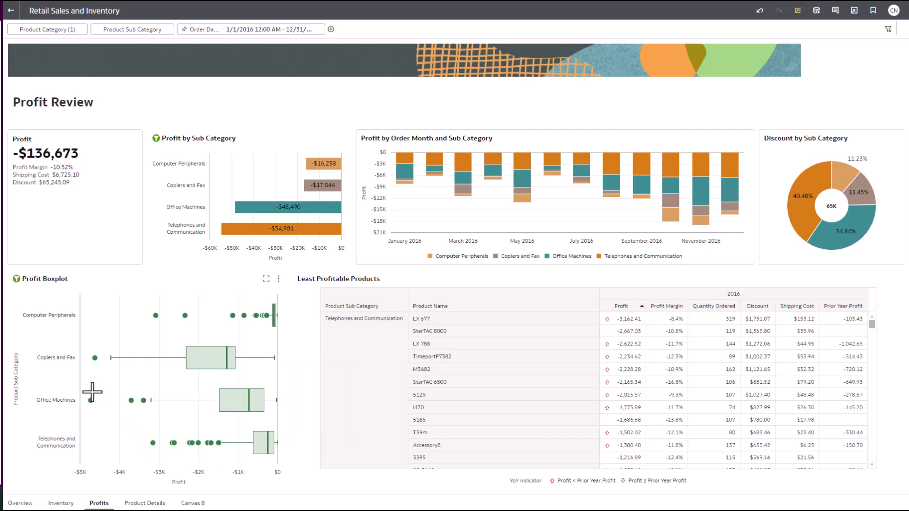
{"action": "mouse_move", "coordinate": [91, 401]}
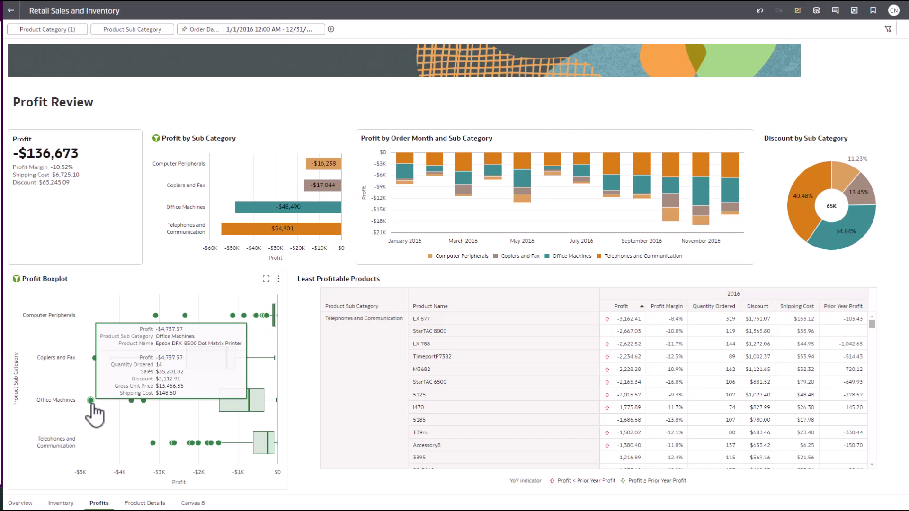
{"action": "left_click", "coordinate": [91, 401]}
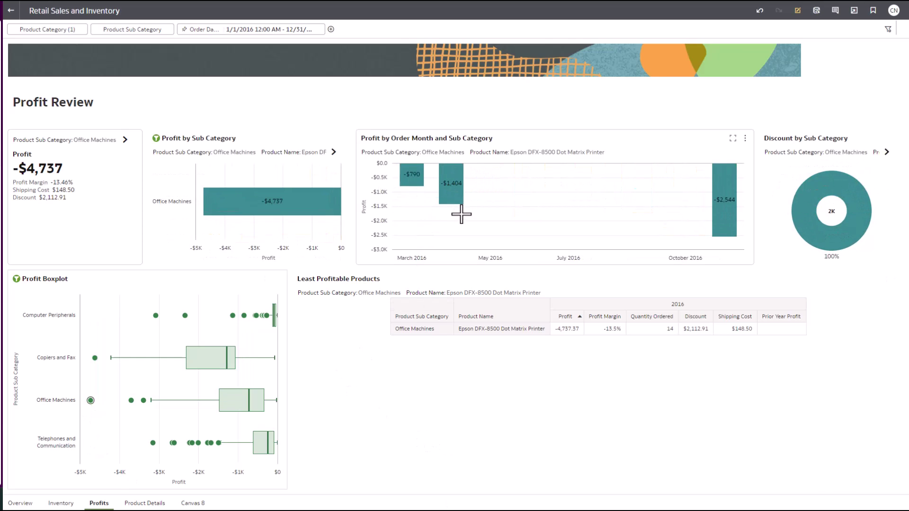
{"action": "left_click", "coordinate": [703, 330]}
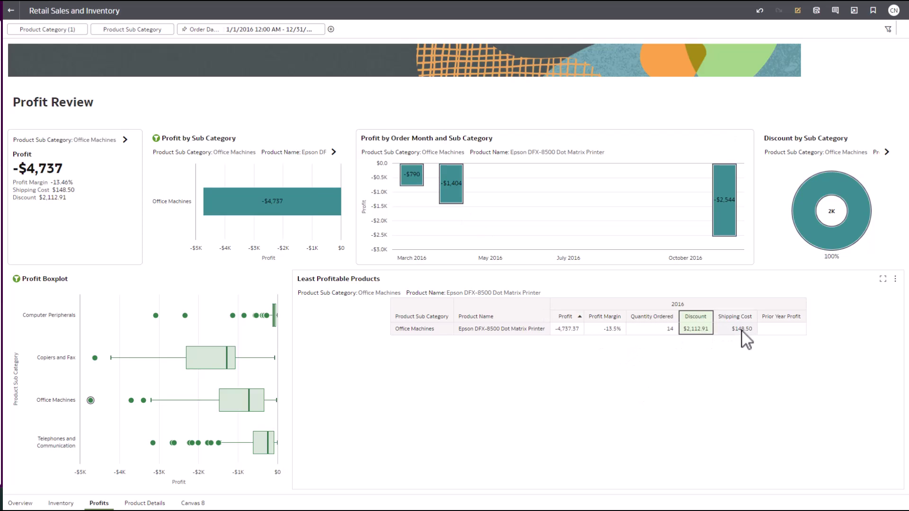
{"action": "left_click", "coordinate": [732, 331]}
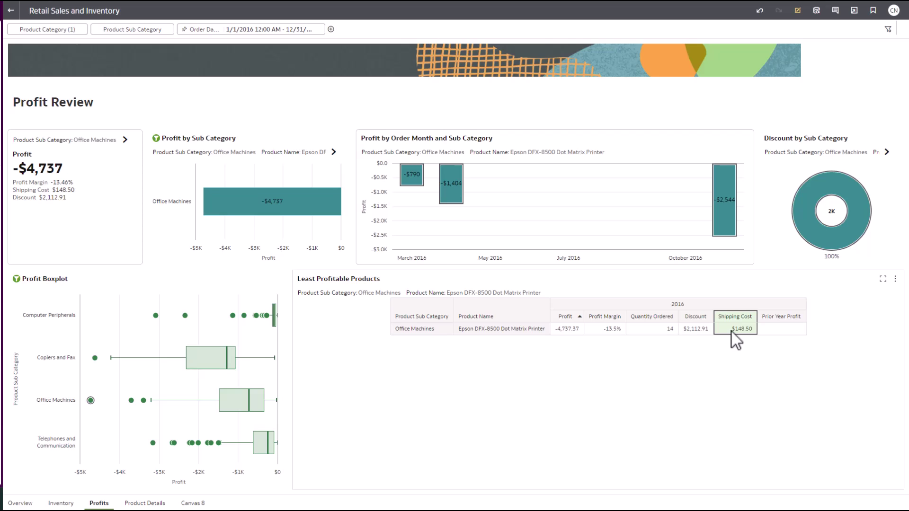
{"action": "left_click", "coordinate": [353, 384]}
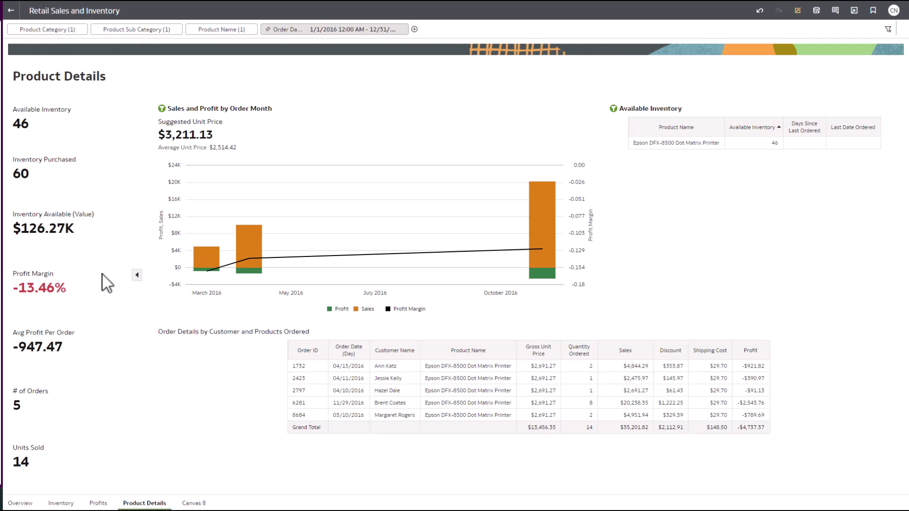
- Select and then deselect order 6281 in the Epson DFX-8500 Order Details table
{"action": "mouse_move", "coordinate": [550, 206]}
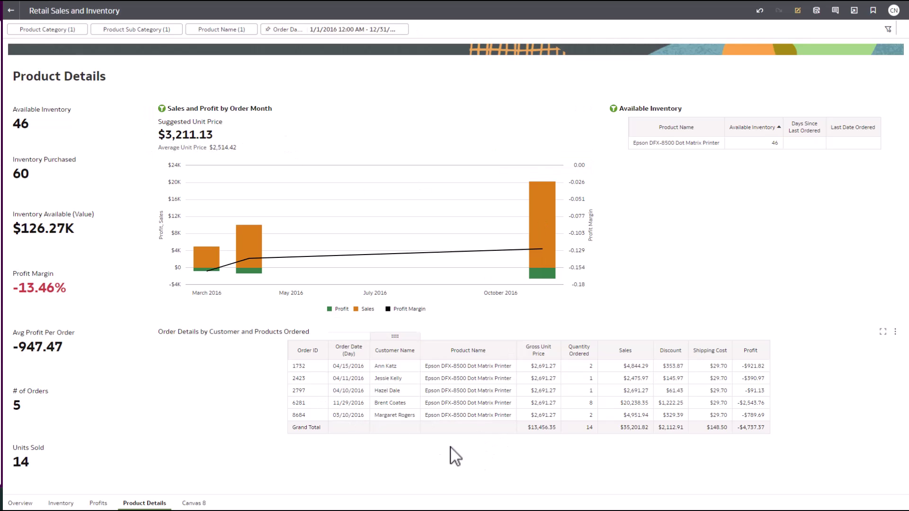
{"action": "left_click", "coordinate": [668, 401]}
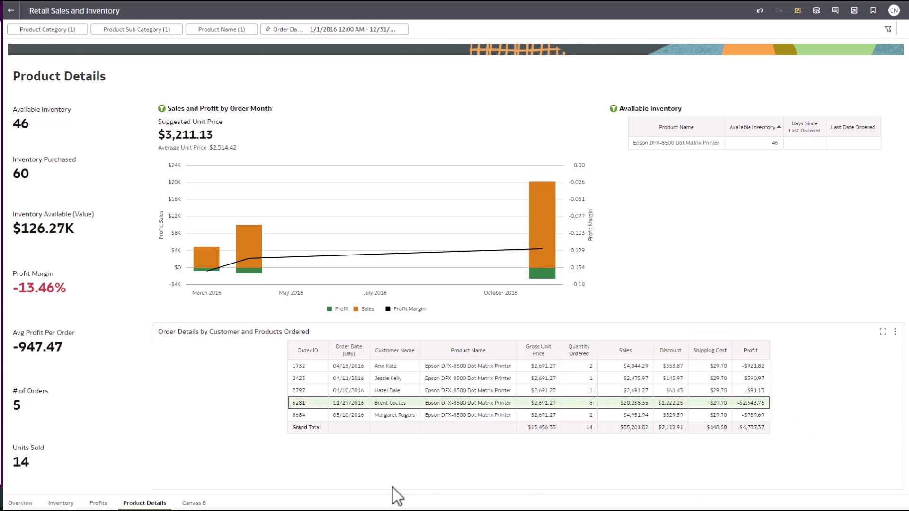
{"action": "left_click", "coordinate": [258, 430]}
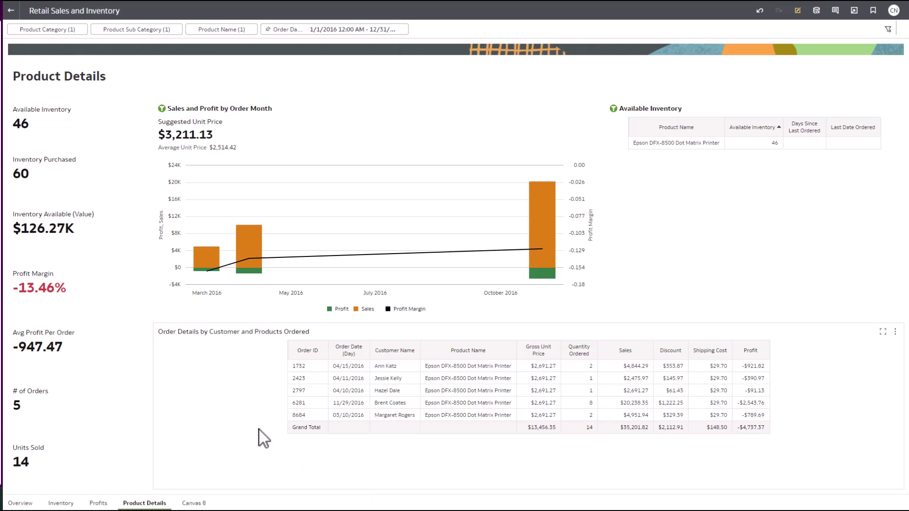